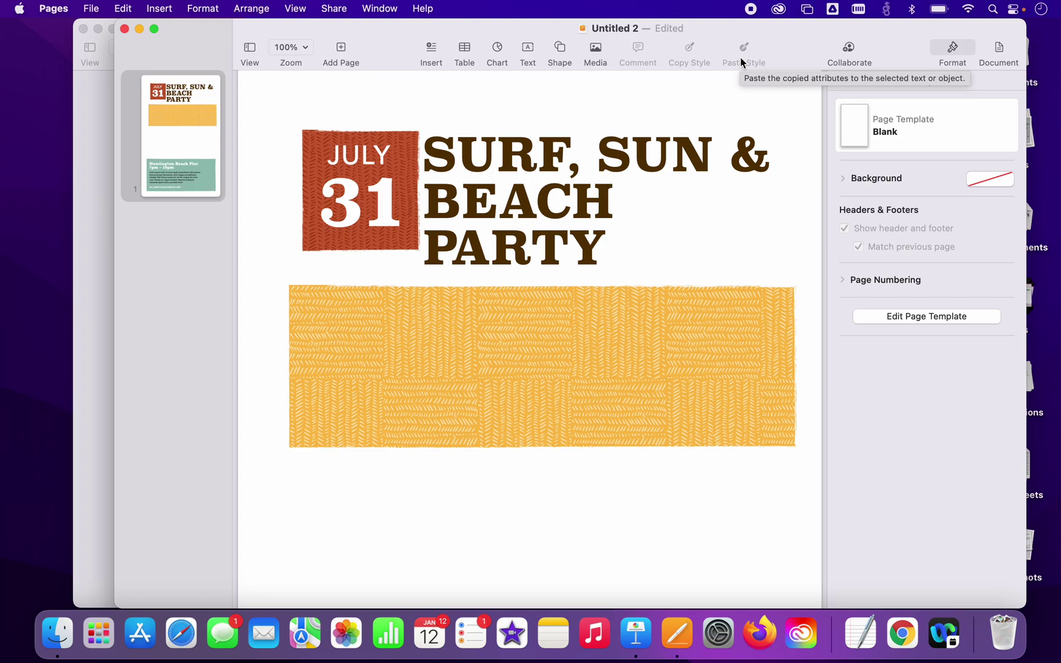
Add the Group item to the Pages toolbar through Customize Toolbar
right_click(783, 51)
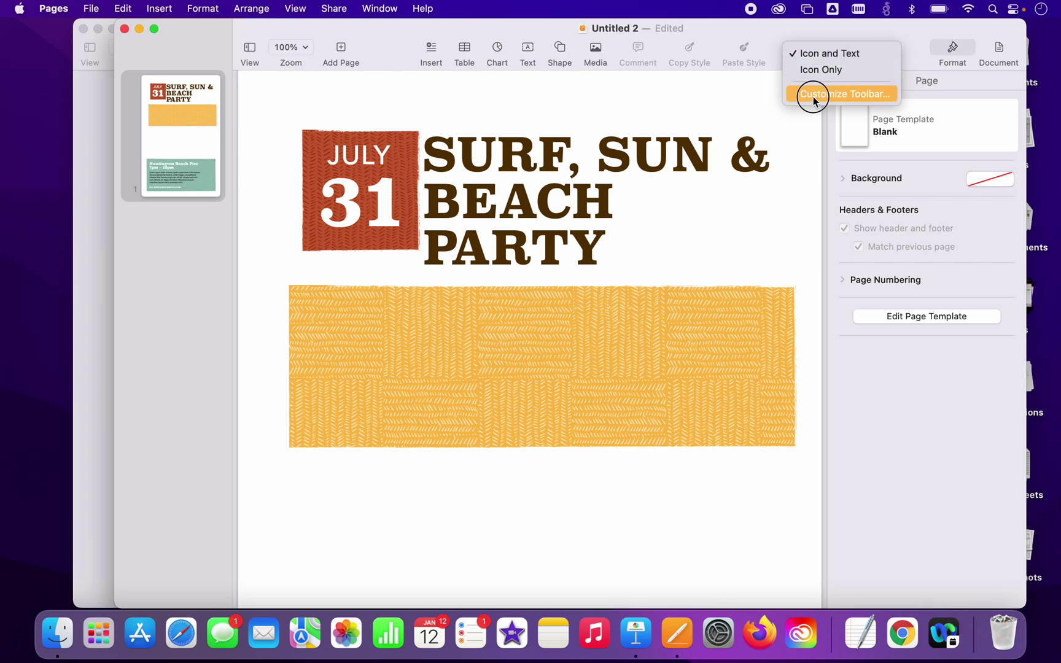
left_click(816, 94)
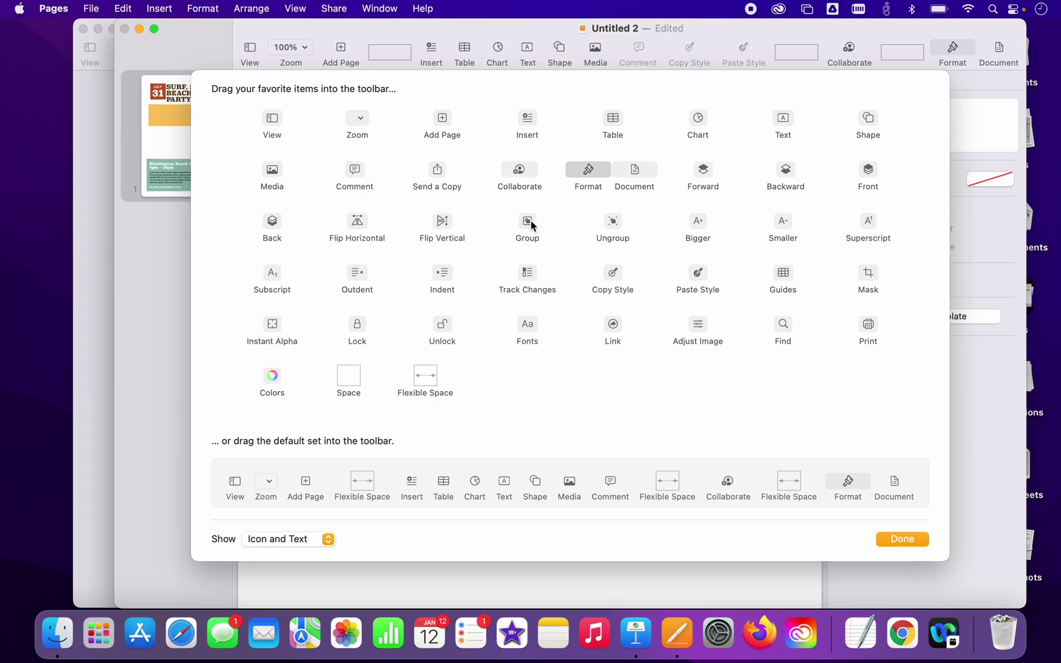
left_click_drag(528, 220, 794, 53)
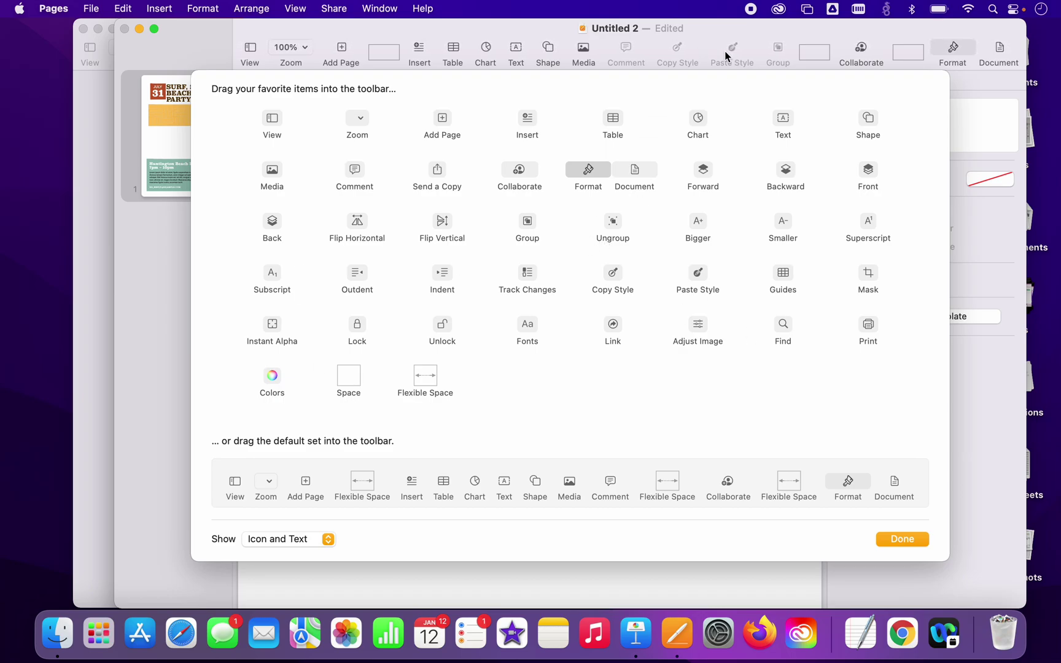
left_click(899, 539)
Insert a red circle and drag it below the orange woven banner, near its left end
left_click(903, 538)
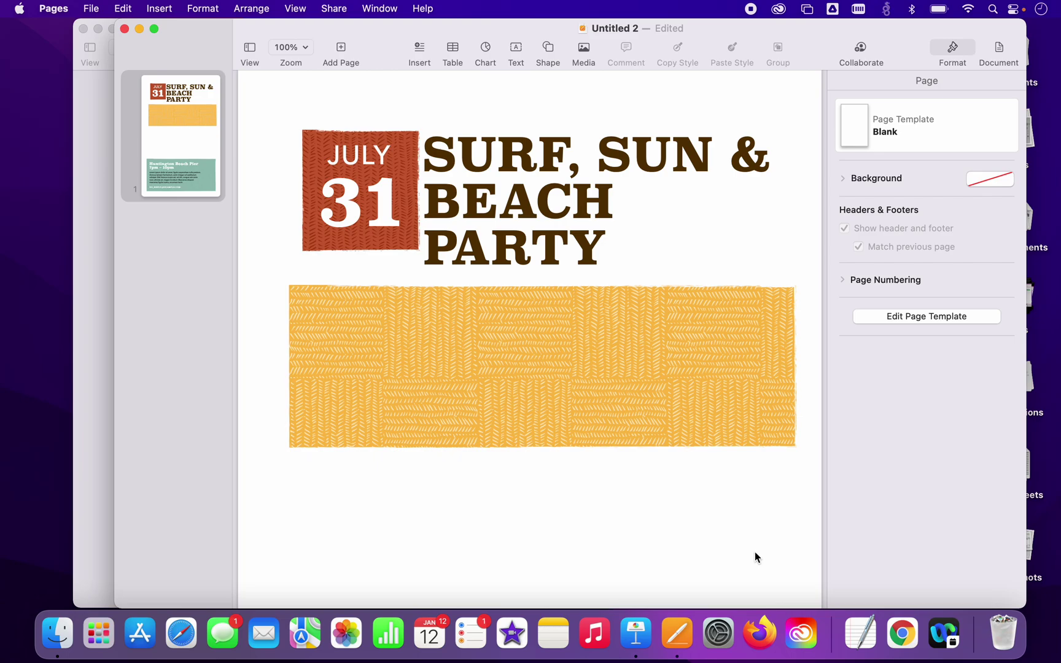
left_click(581, 417)
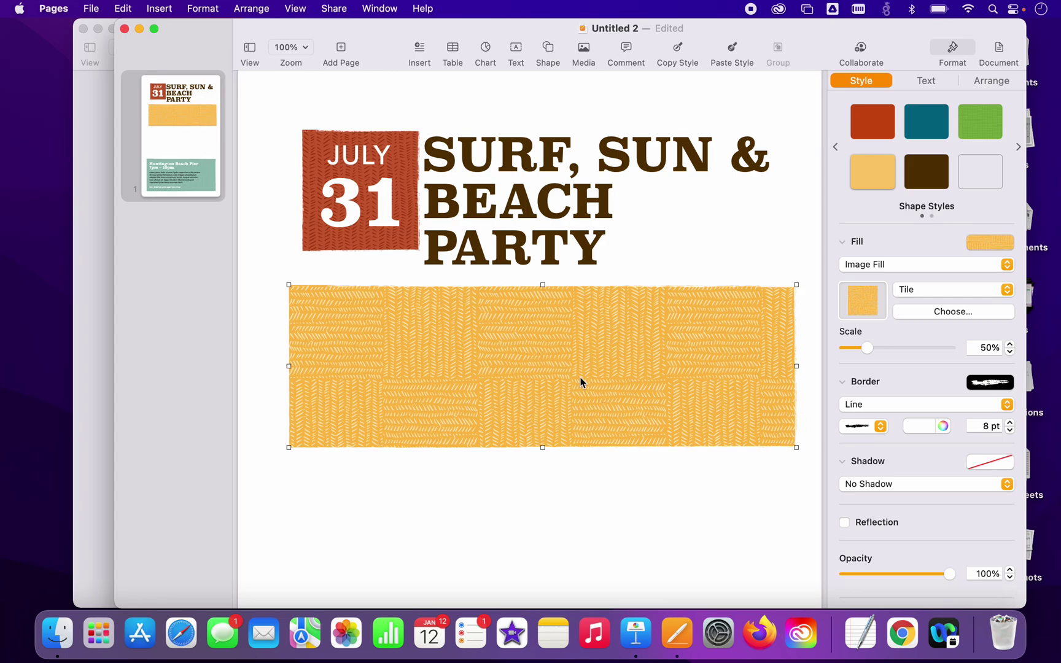
left_click(589, 486)
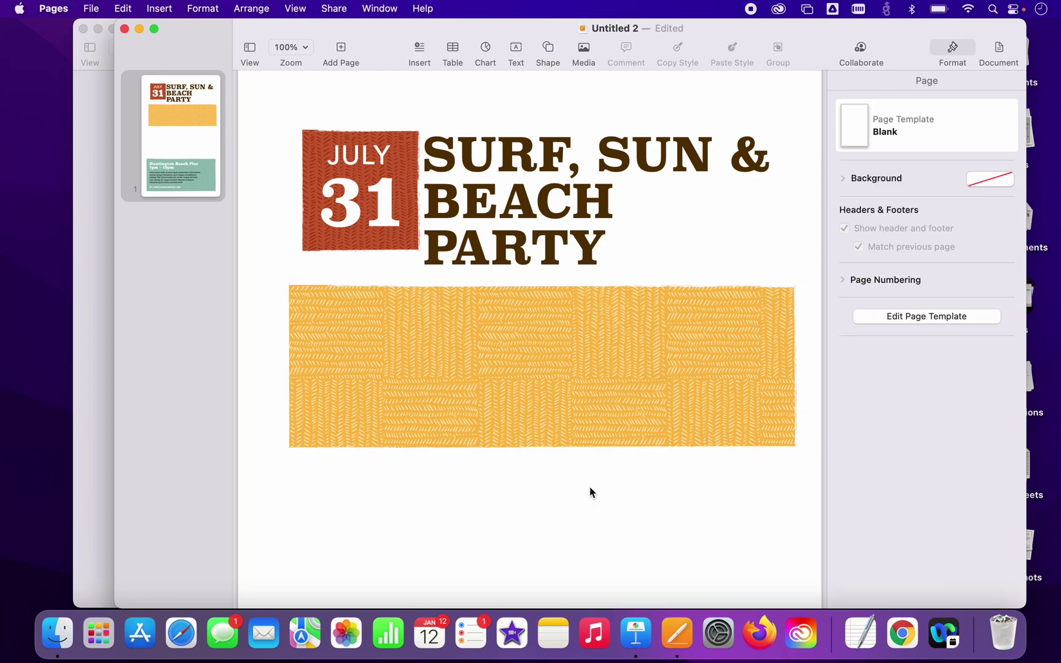
left_click(550, 51)
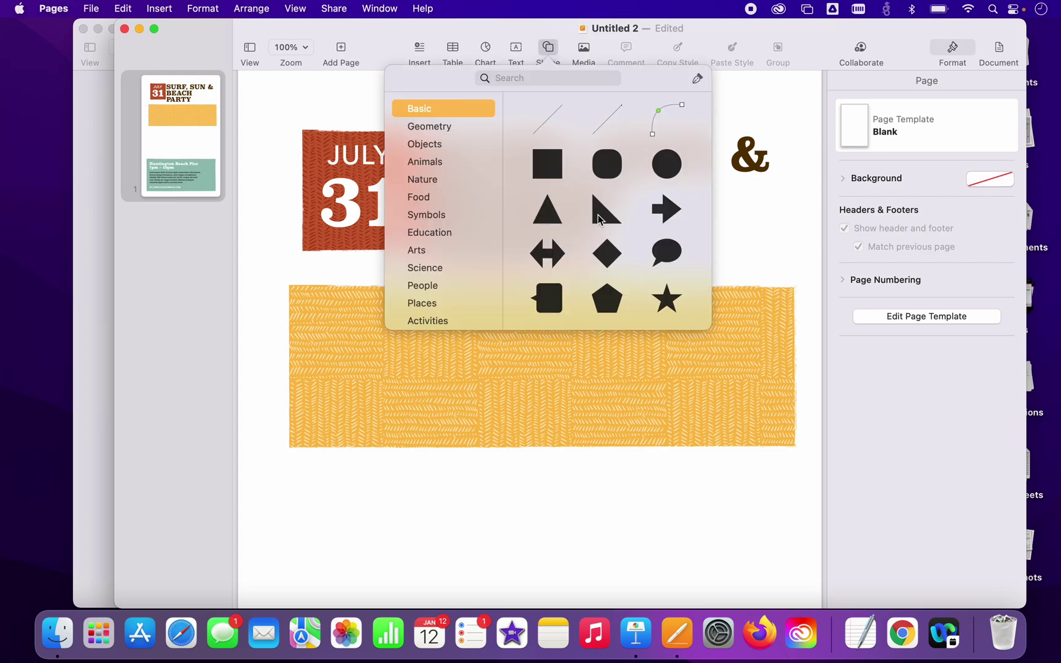
left_click(666, 169)
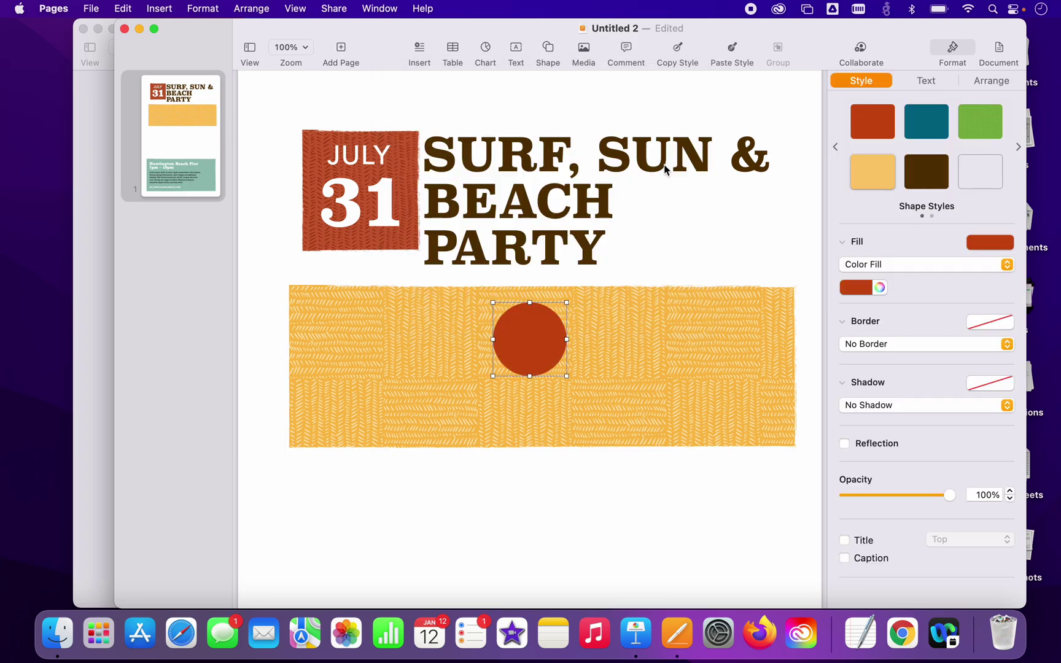
left_click_drag(540, 351, 392, 503)
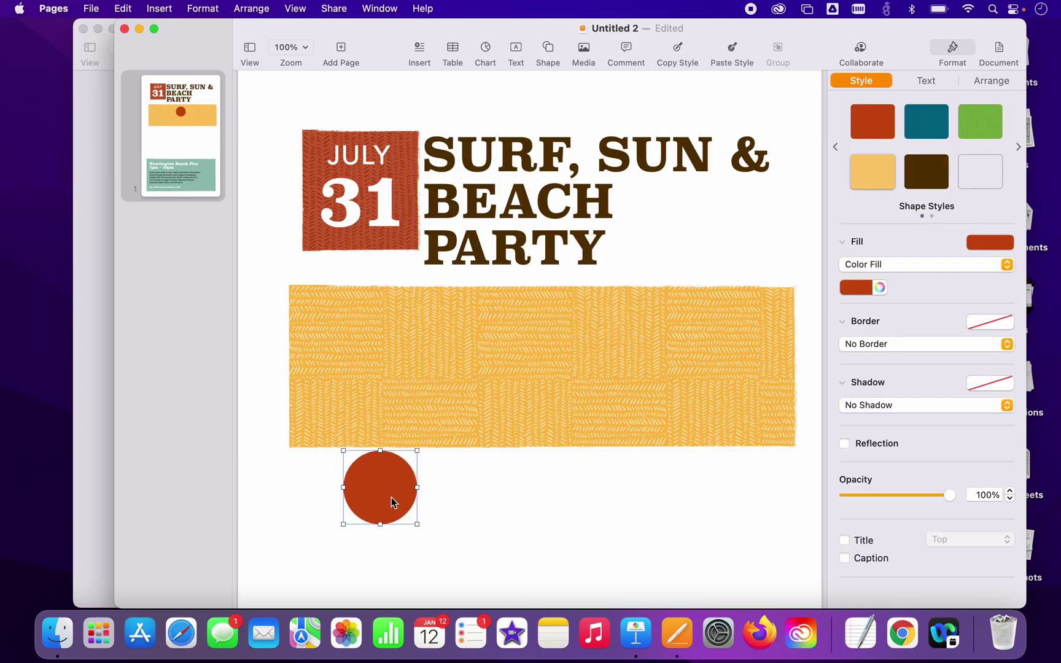
left_click(572, 405)
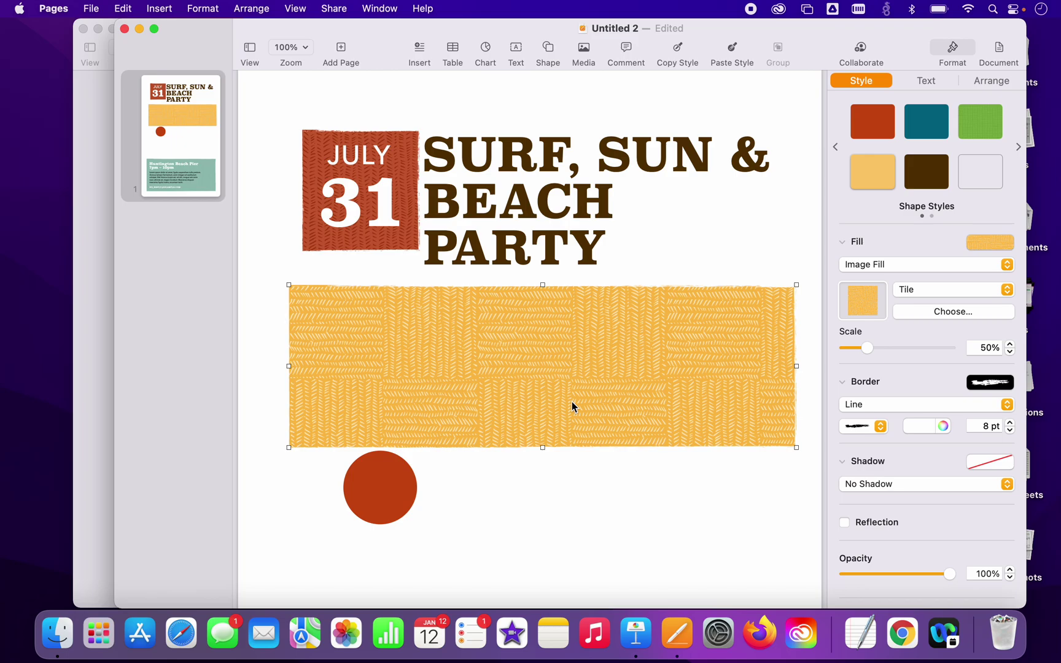
Give the circle the banner's orange woven fill and border, then nudge it slightly lower-left
left_click(678, 50)
left_click(376, 504)
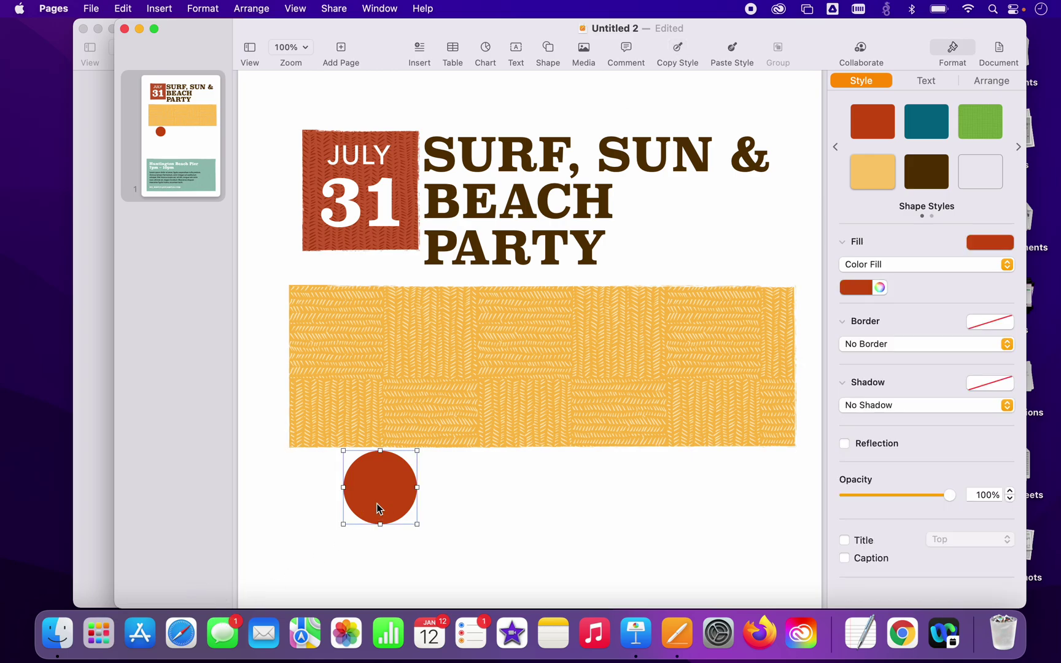
left_click(732, 49)
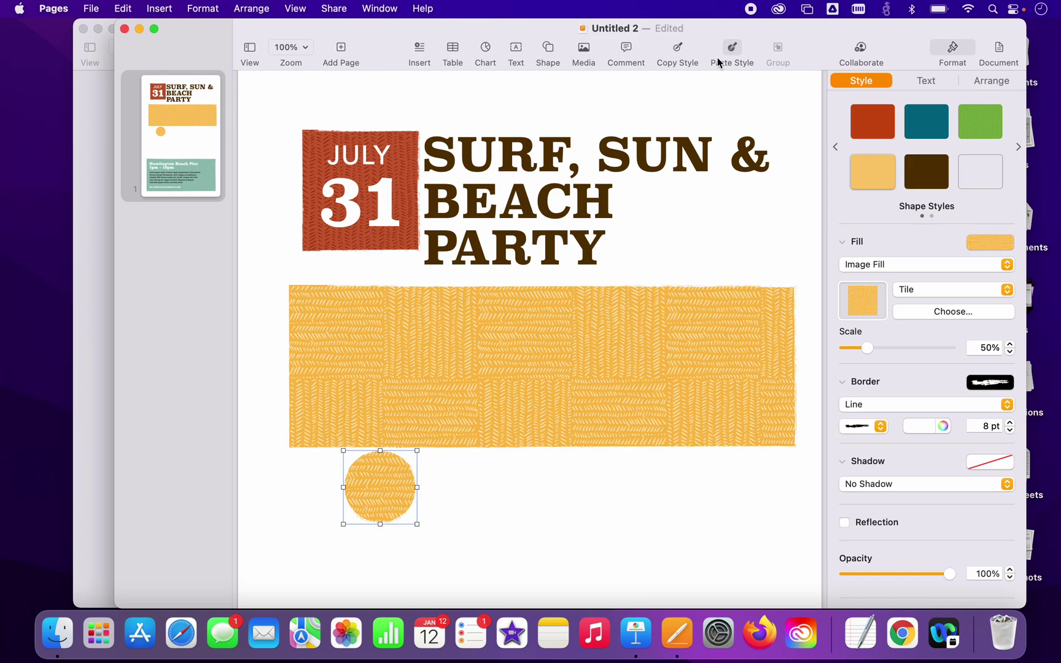
left_click(469, 487)
left_click_drag(367, 489, 346, 501)
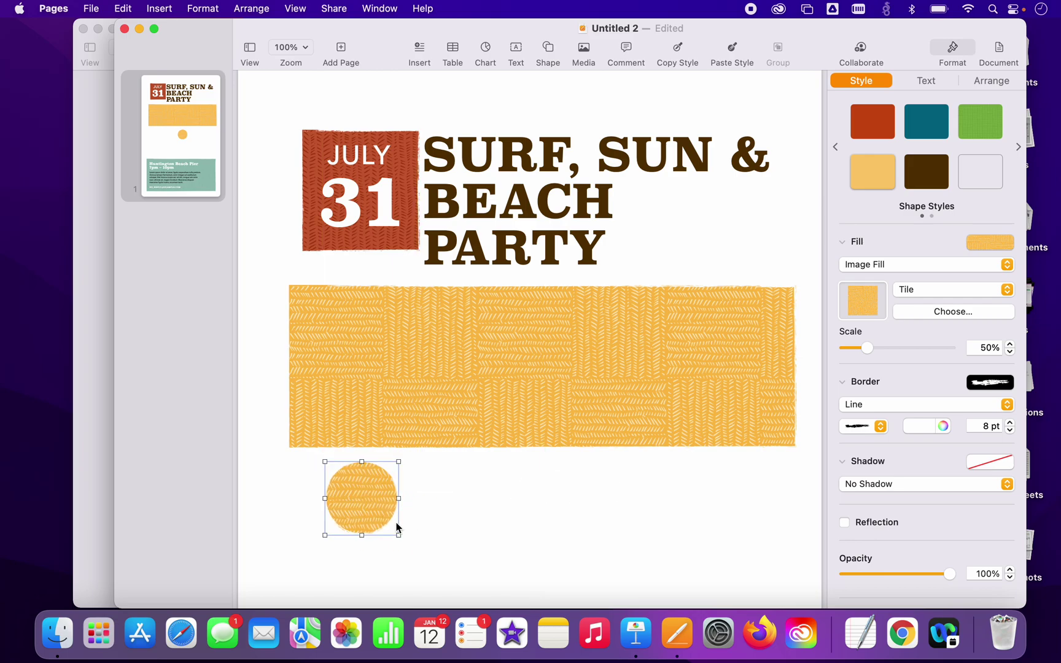
left_click(457, 411)
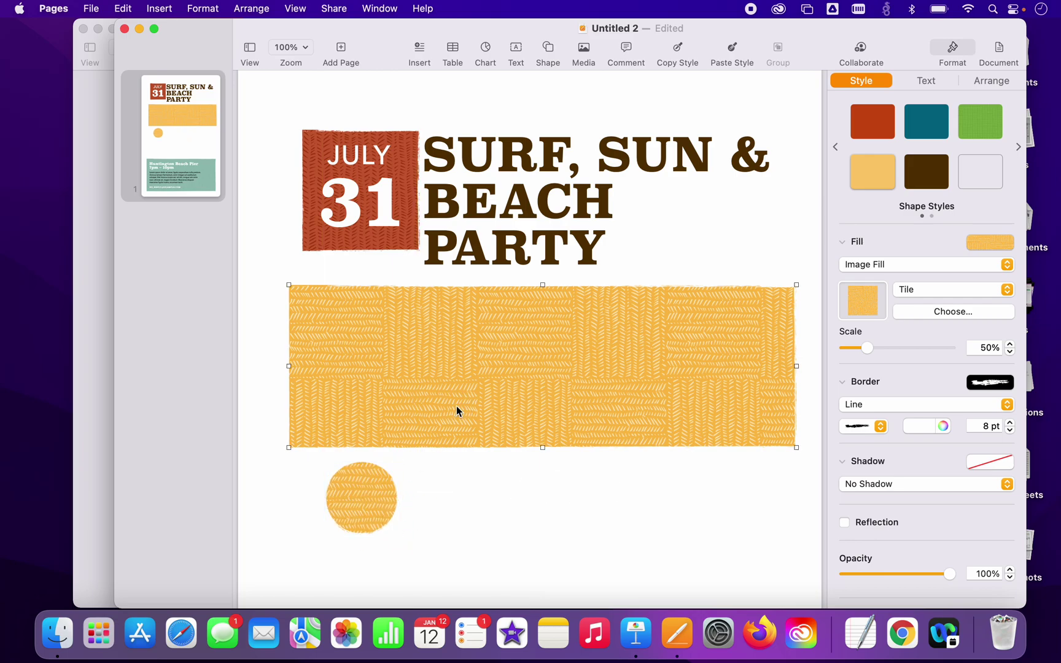
left_click(366, 503)
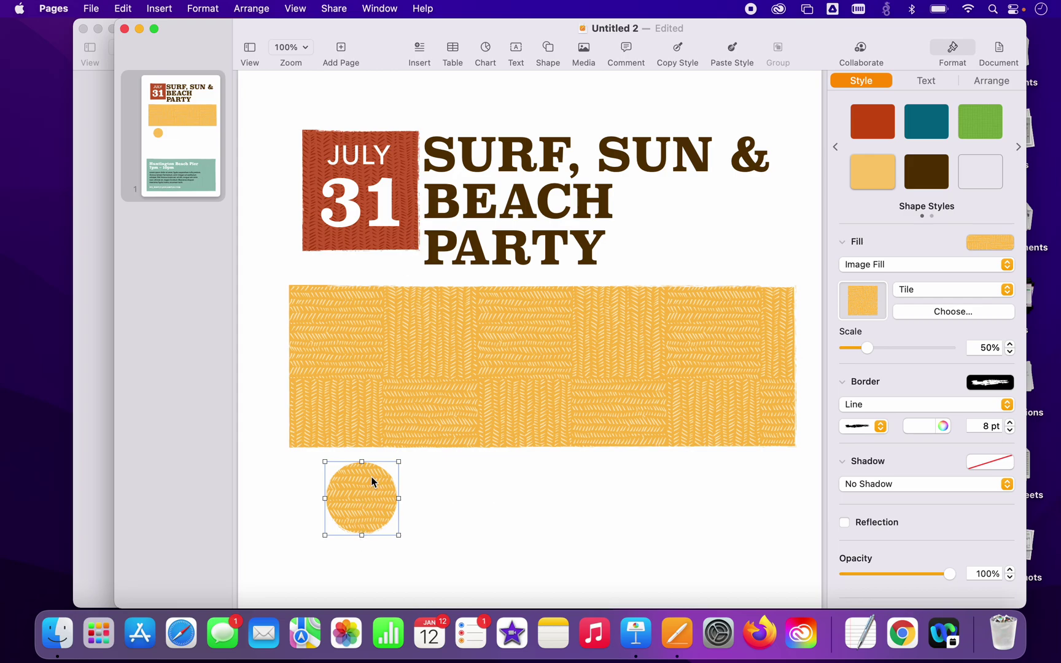
Unlock the red JULY 31 box and apply its red woven style to the yellow circle
left_click(408, 248)
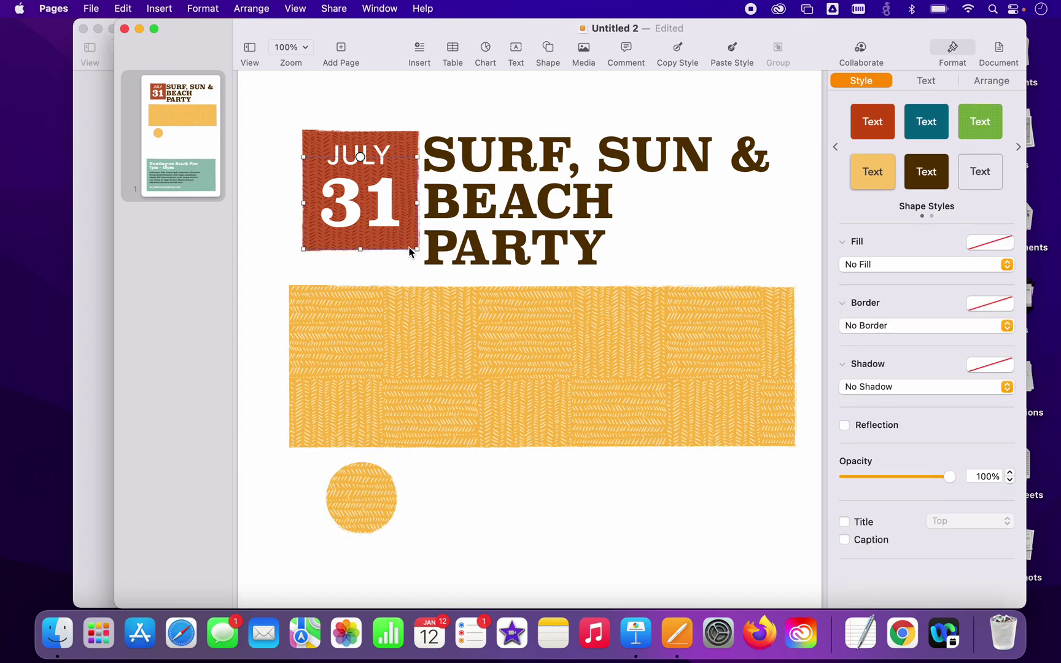
left_click(406, 145)
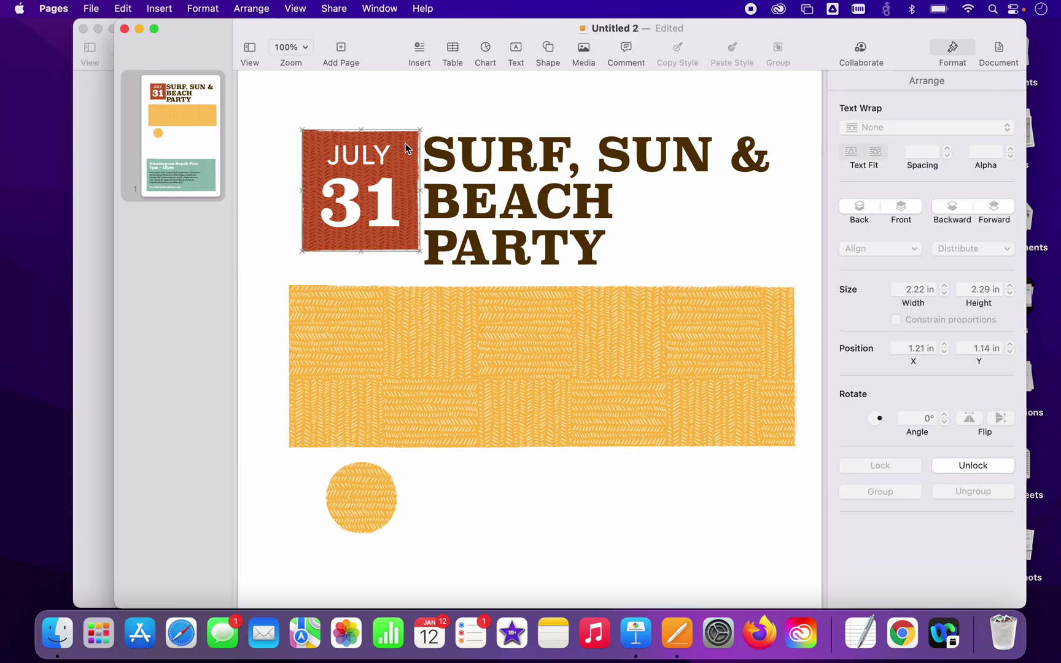
right_click(405, 143)
left_click(438, 297)
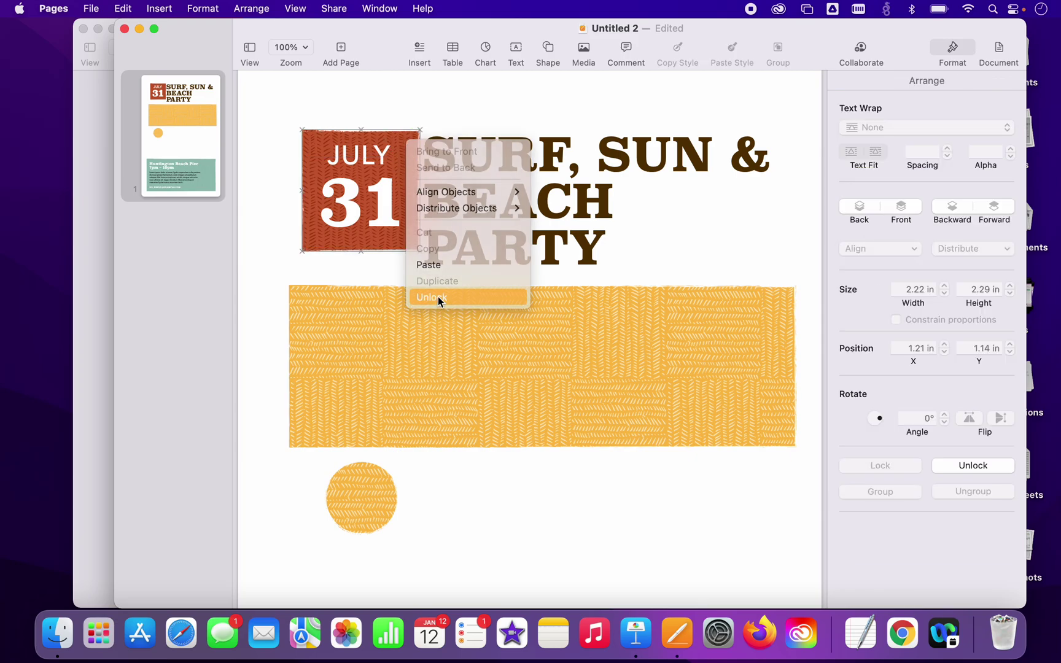
left_click(676, 51)
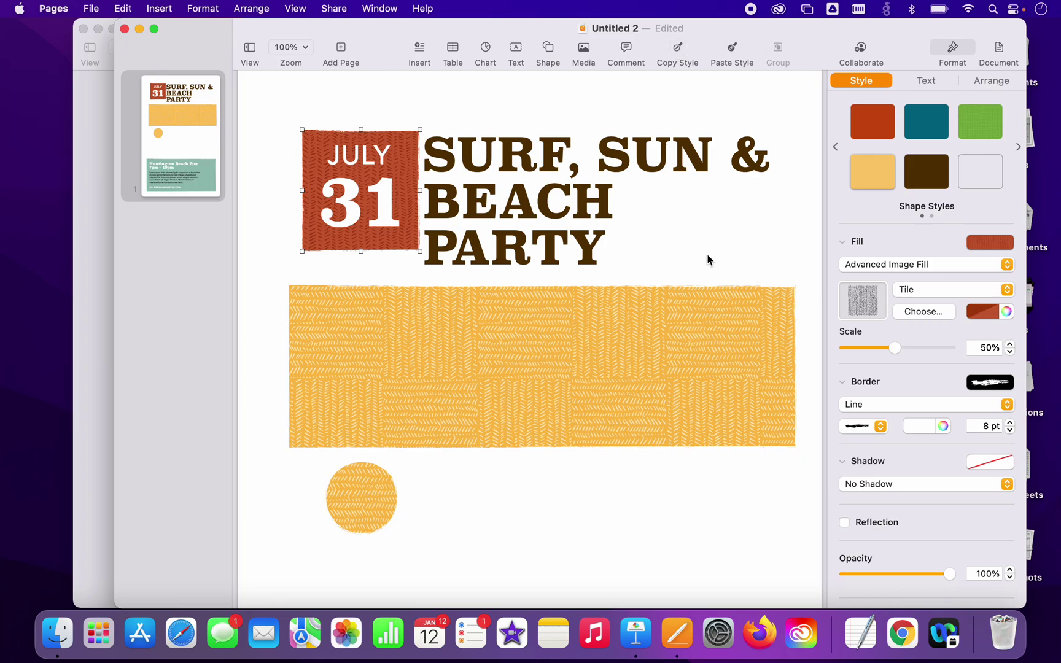
left_click(381, 500)
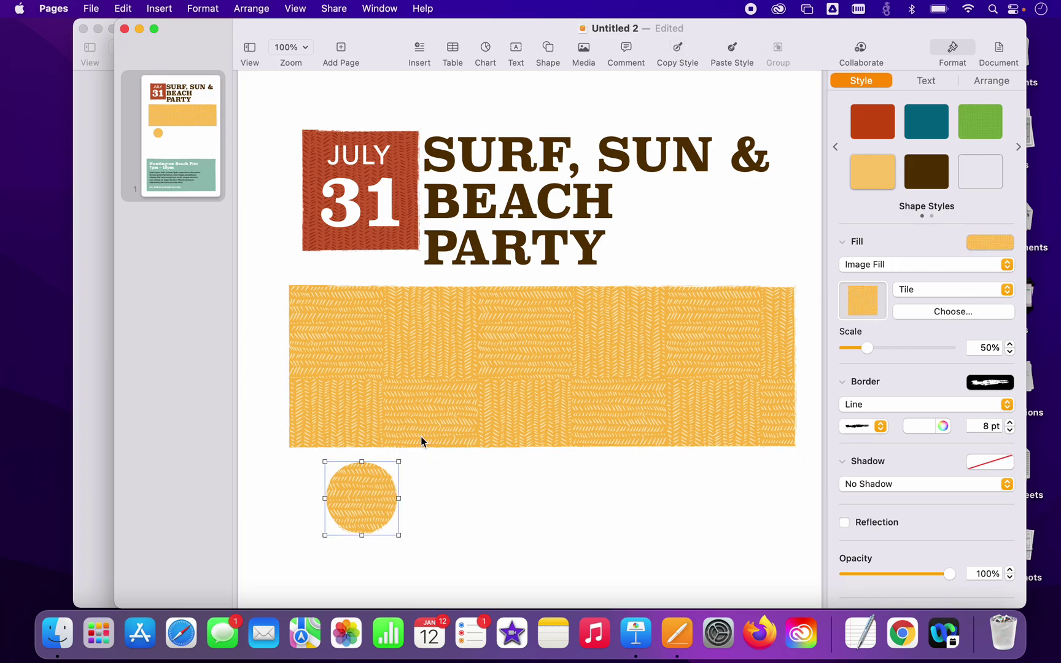
left_click(733, 54)
Delete the red box from behind JULY 31
left_click(419, 114)
left_click(411, 135)
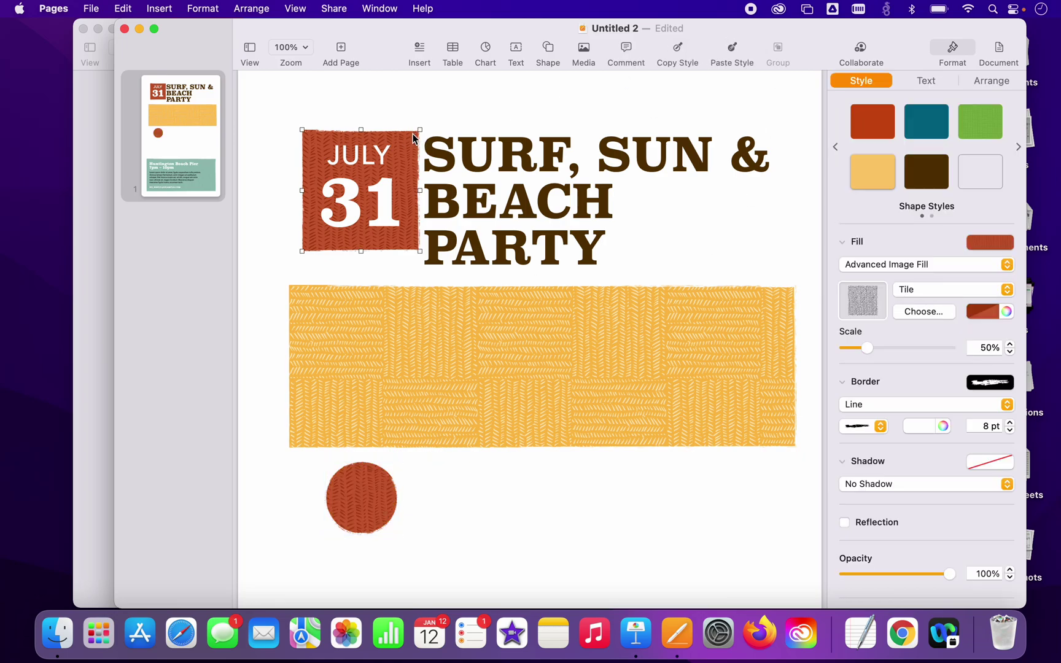
key("Delete")
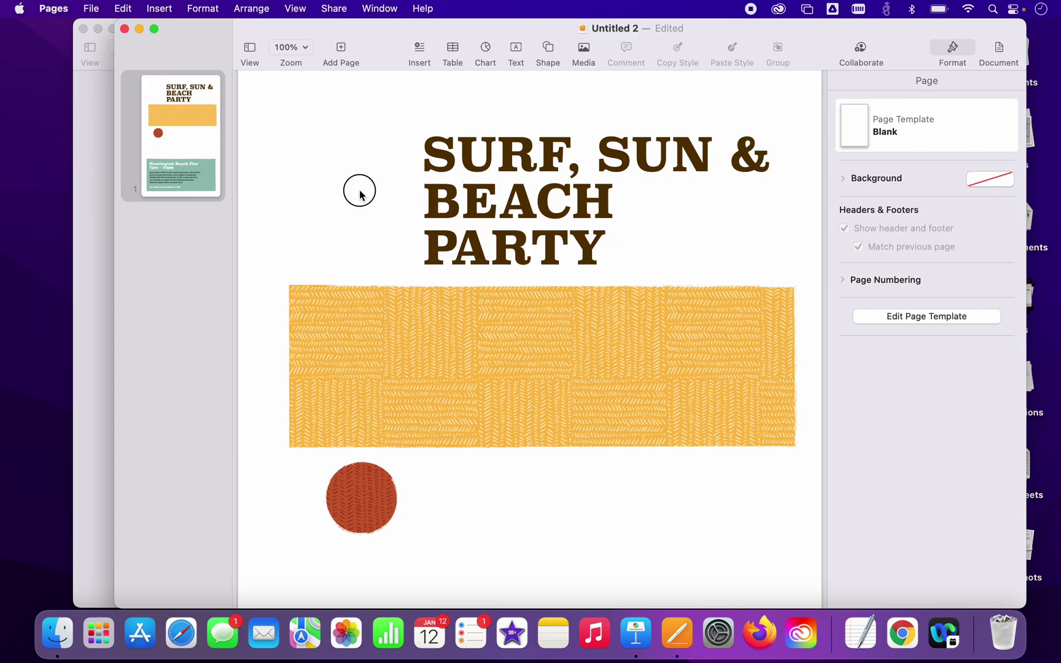
left_click(360, 189)
Resize the red circle to 2.56 in, send it behind JULY 31 at 1 in, 1 in
left_click_drag(367, 490, 344, 164)
mouse_move(371, 208)
left_mouse_down()
mouse_move(434, 265)
mouse_move(362, 220)
left_mouse_up()
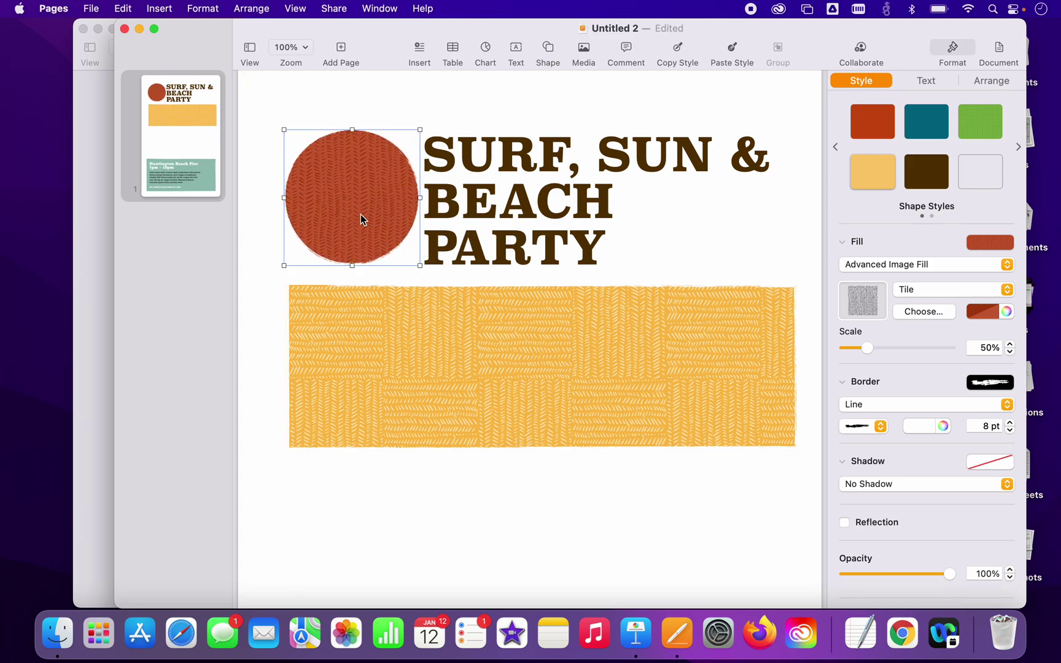
left_click(991, 81)
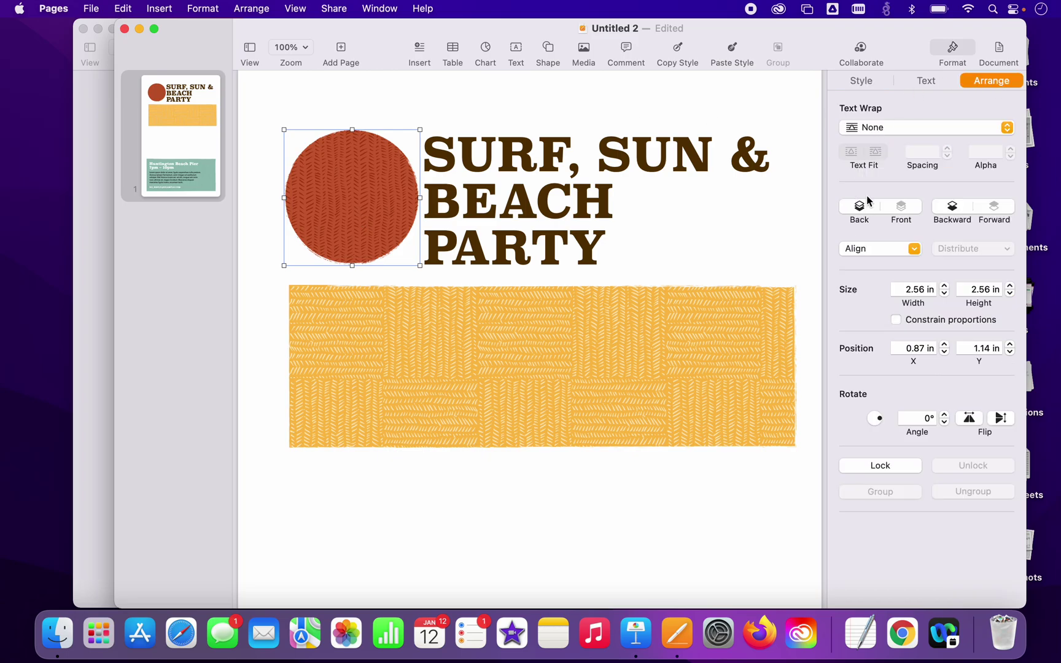
left_click(860, 209)
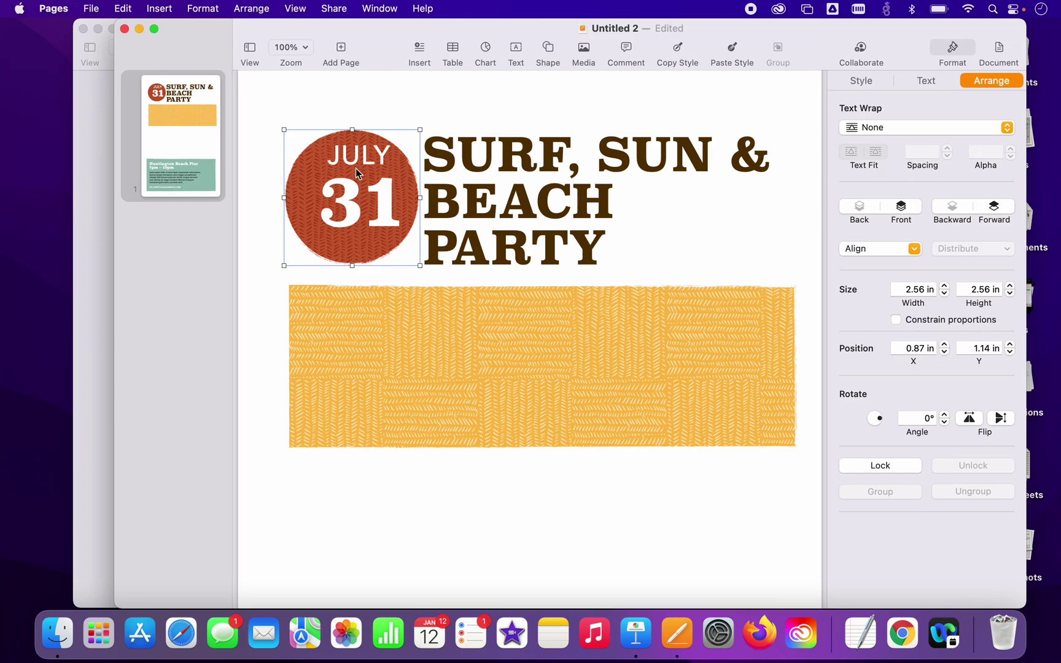
left_click_drag(355, 260, 362, 253)
left_click_drag(503, 261, 511, 240)
left_click(461, 504)
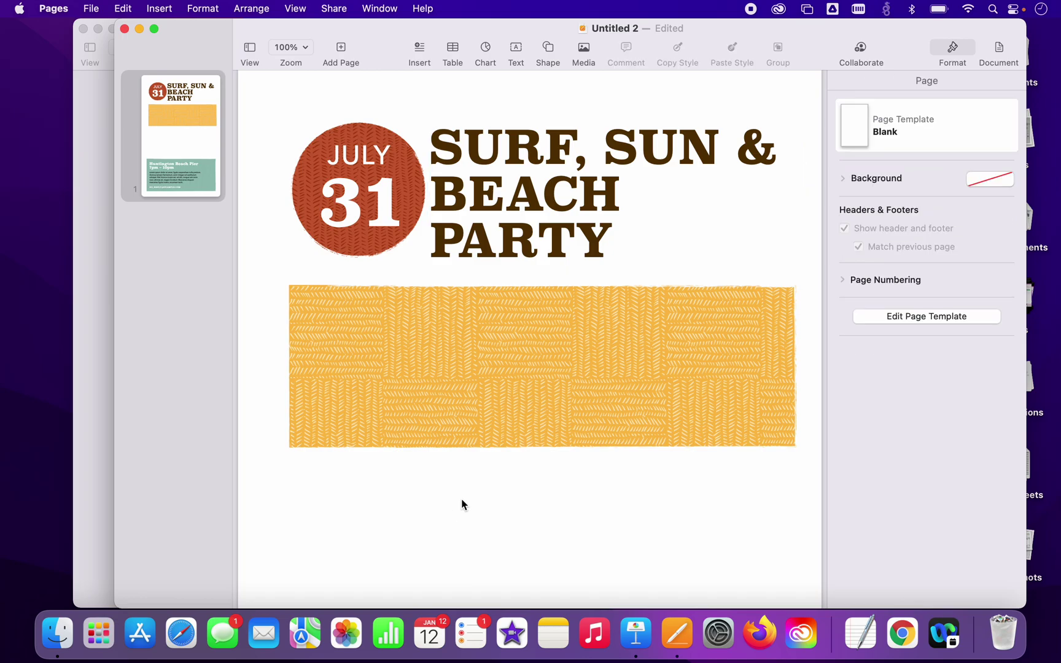
Add a text box below the orange banner reading 'Hello'
left_click(515, 49)
left_click_drag(505, 310, 418, 471)
type("Hello")
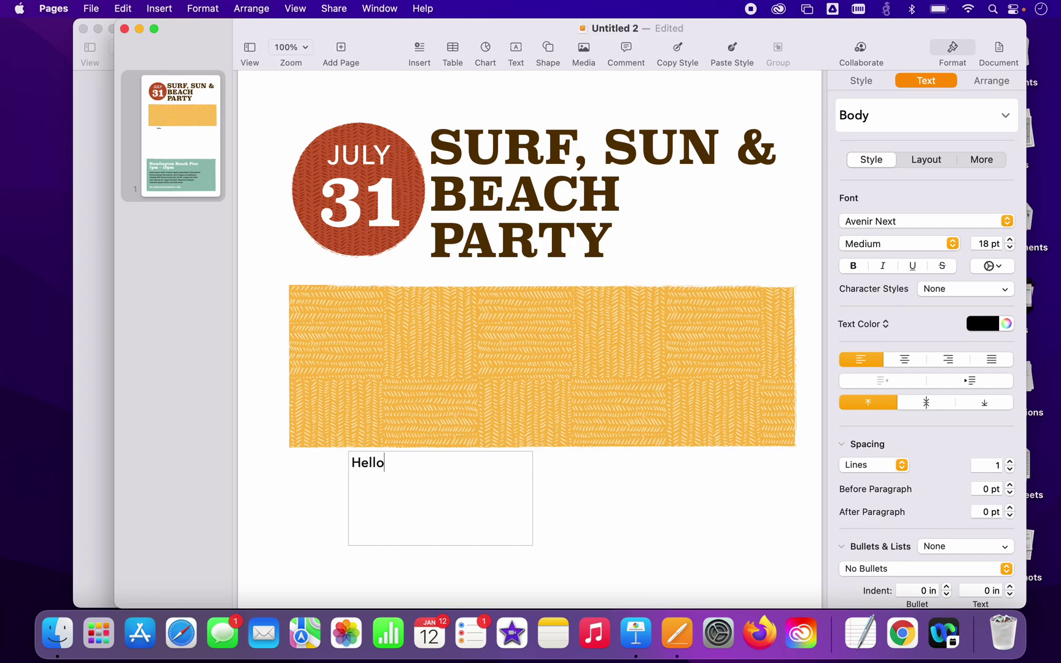
Apply the title's bold brown heading style to the Hello text
left_click(628, 488)
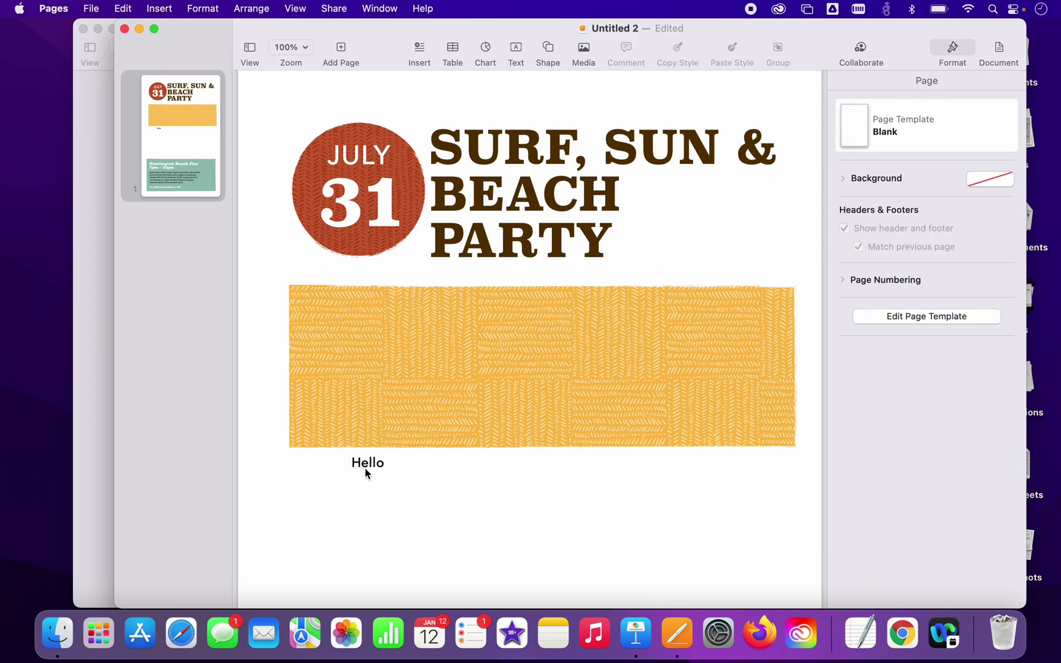
left_click(501, 197)
left_click(635, 95)
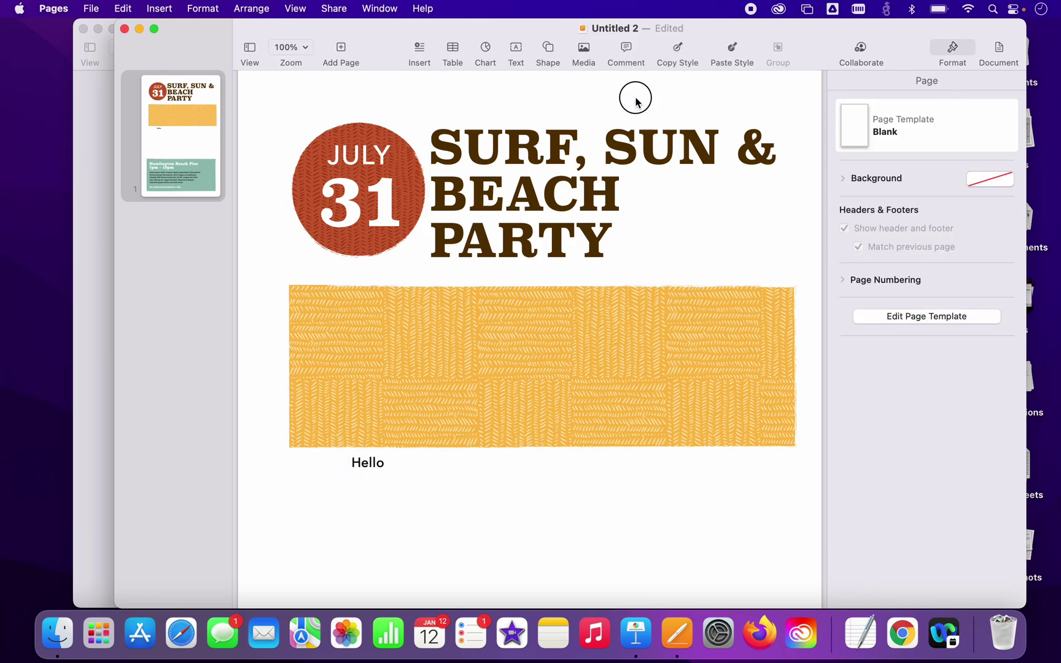
left_click(596, 159)
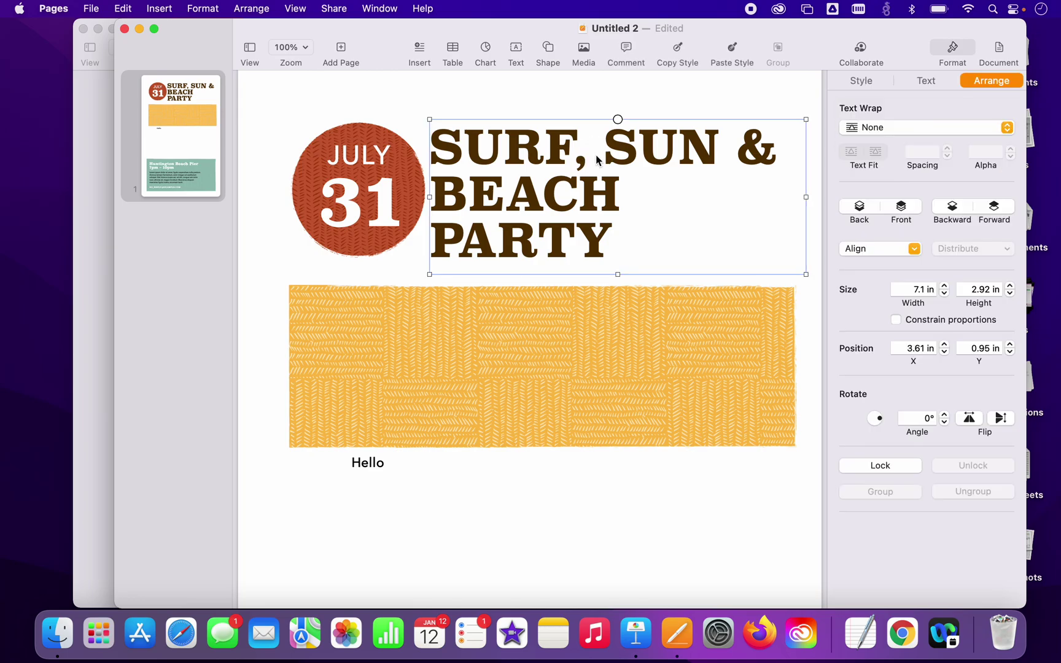
left_click(671, 54)
left_click(373, 471)
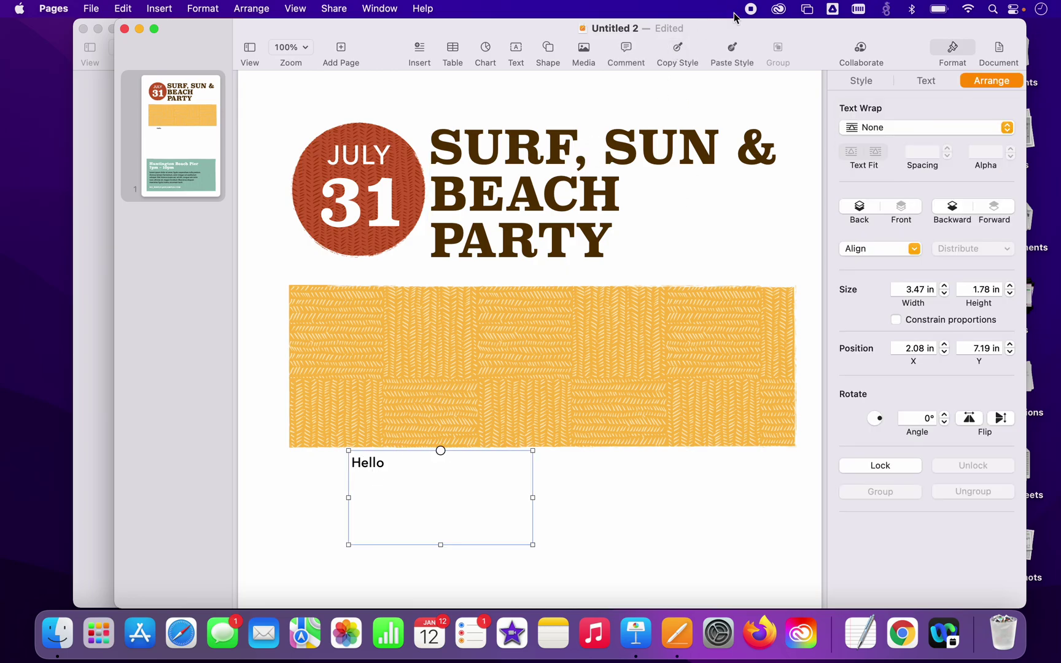
left_click(732, 50)
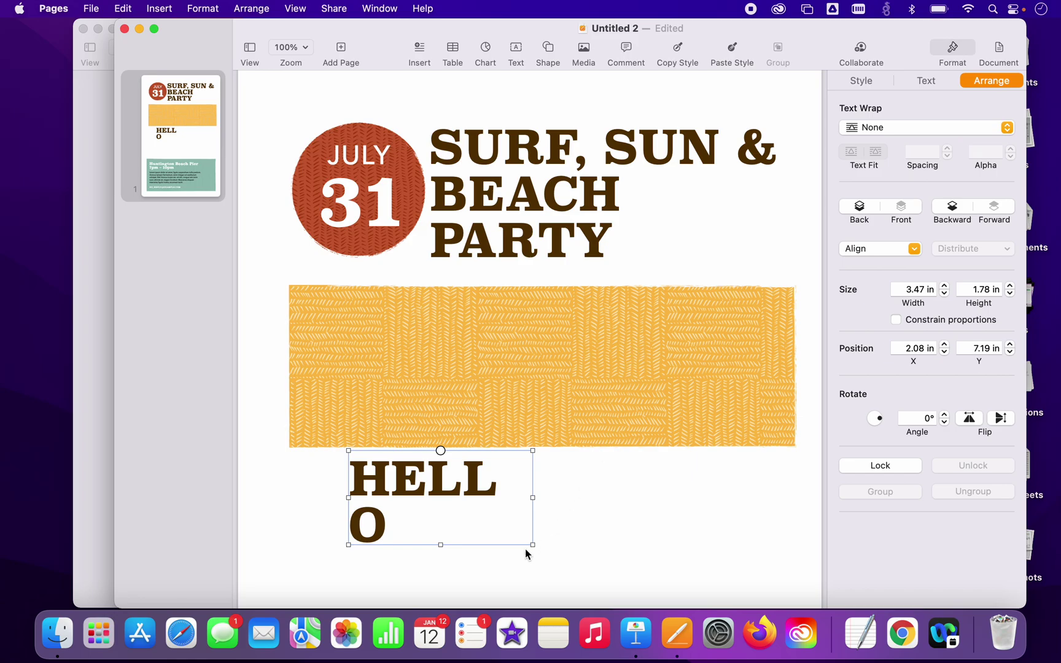